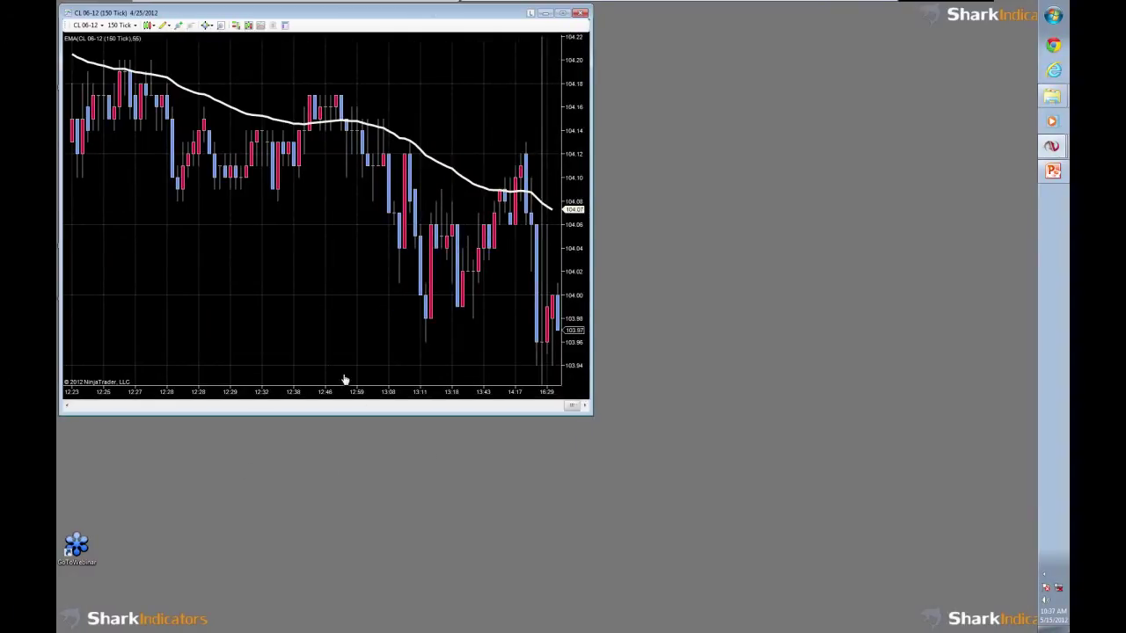
# - Open the context menu on the CL 06-12 150 Tick chart with its EMA(55) line
pyautogui.rightClick(338, 248)
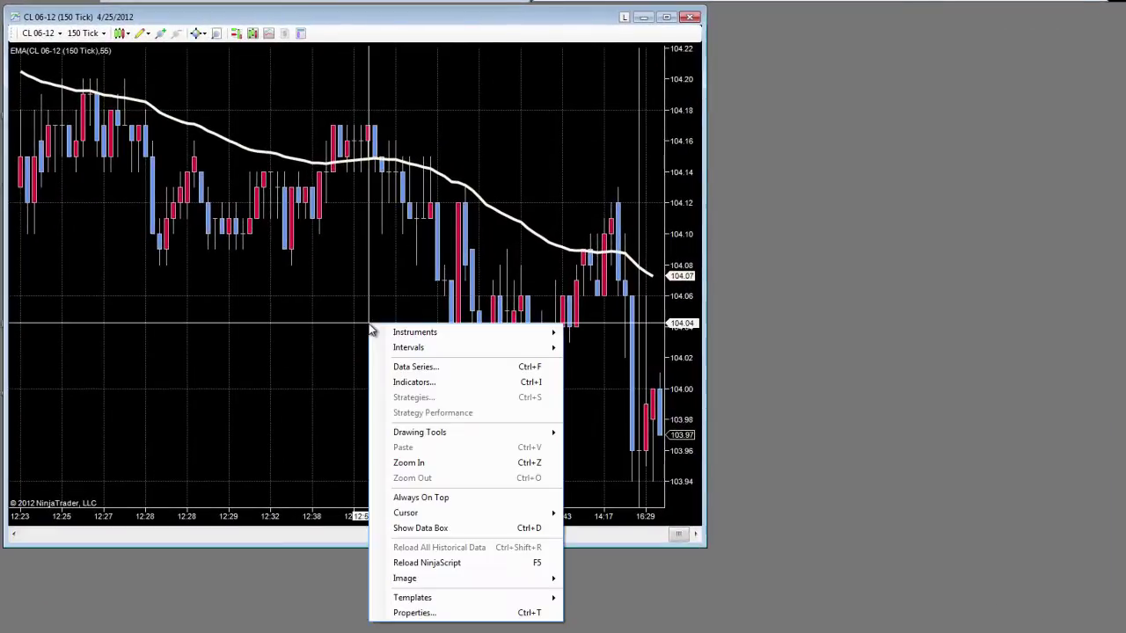
# - Add SiBloodHound to the CL chart in a new panel with a BloodHound template, then edit that template
pyautogui.click(414, 382)
pyautogui.click(304, 369)
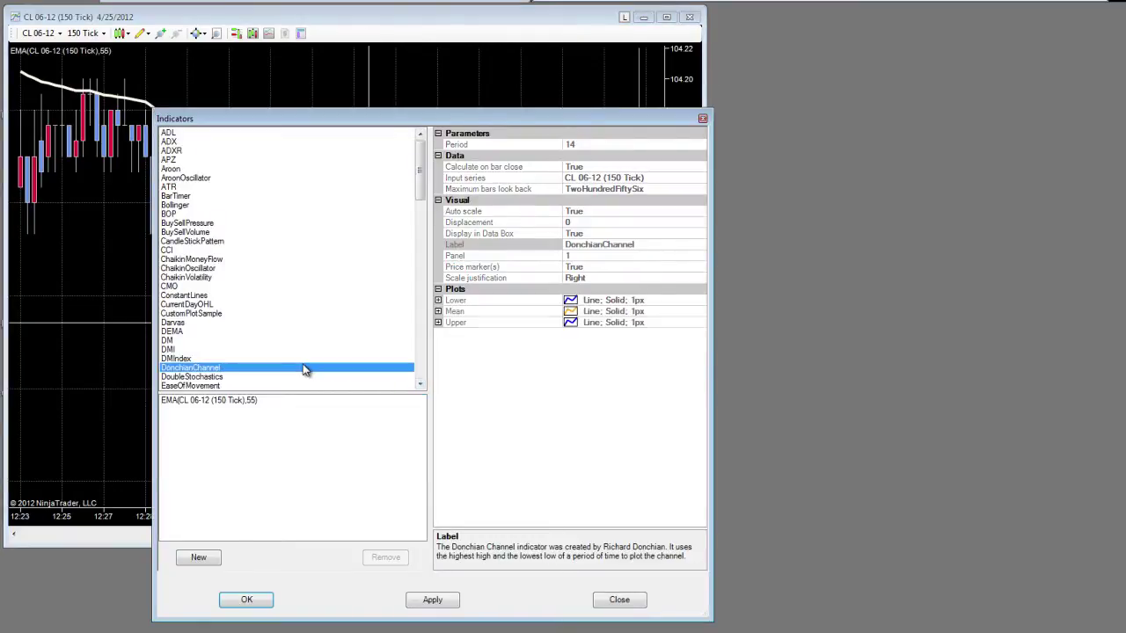
pyautogui.press('s')
pyautogui.scroll(-3, 247, 349)
pyautogui.doubleClick(223, 306)
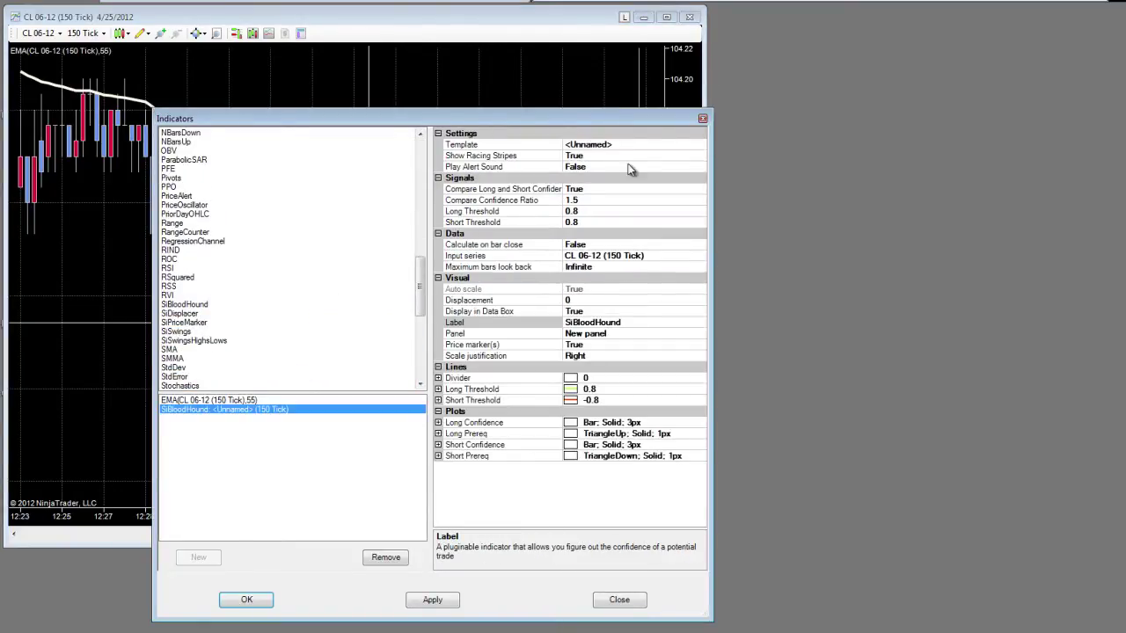
pyautogui.click(669, 147)
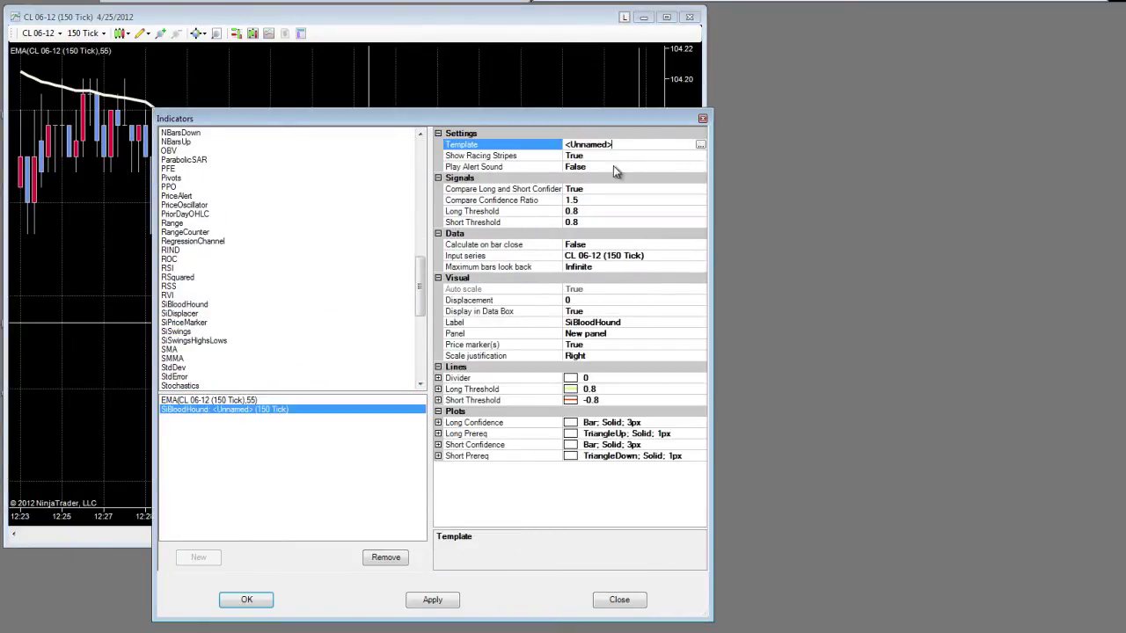
pyautogui.click(247, 601)
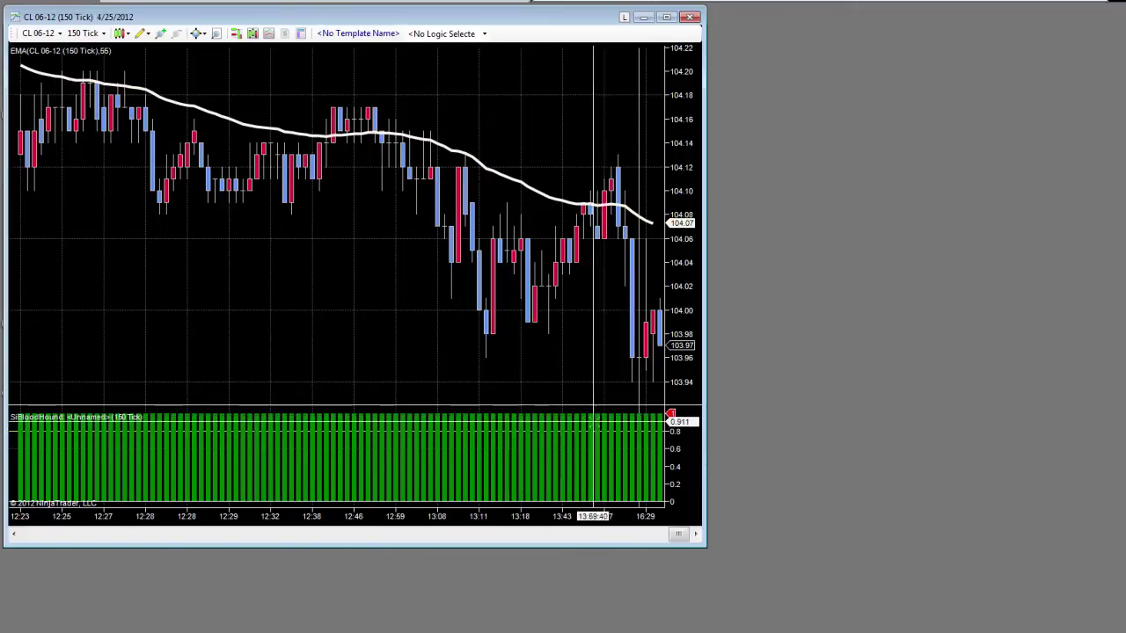
pyautogui.click(353, 35)
# - Add an Indicator Slope solver under Default Timeframe in the BloodHound template
pyautogui.moveTo(314, 35); pyautogui.dragTo(998, 52)
pyautogui.click(834, 197)
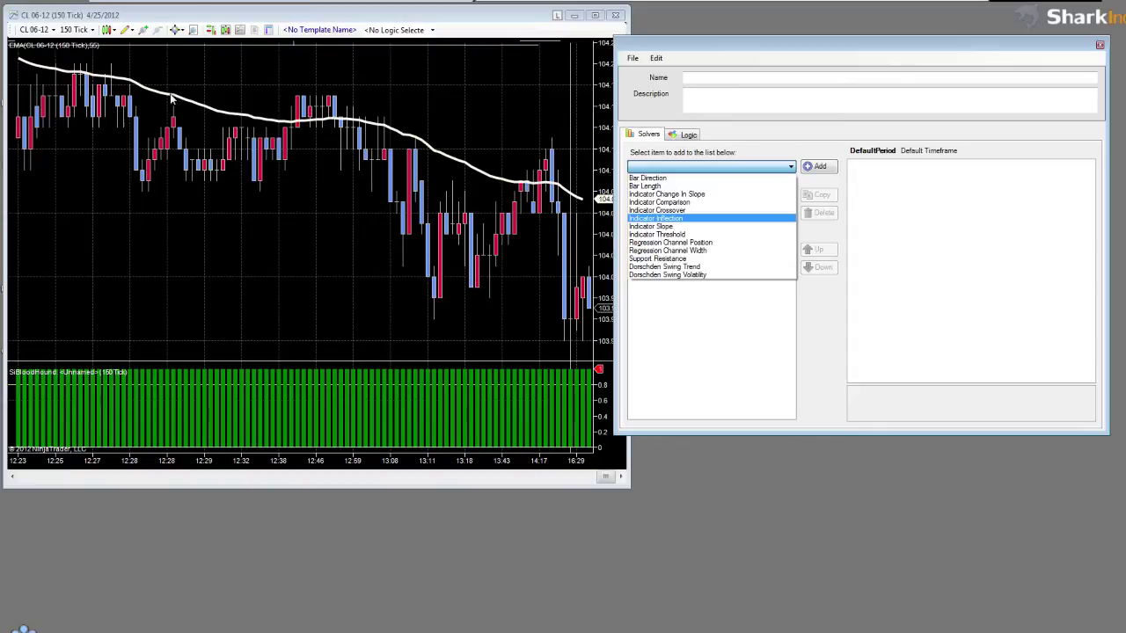
pyautogui.click(667, 228)
pyautogui.click(819, 167)
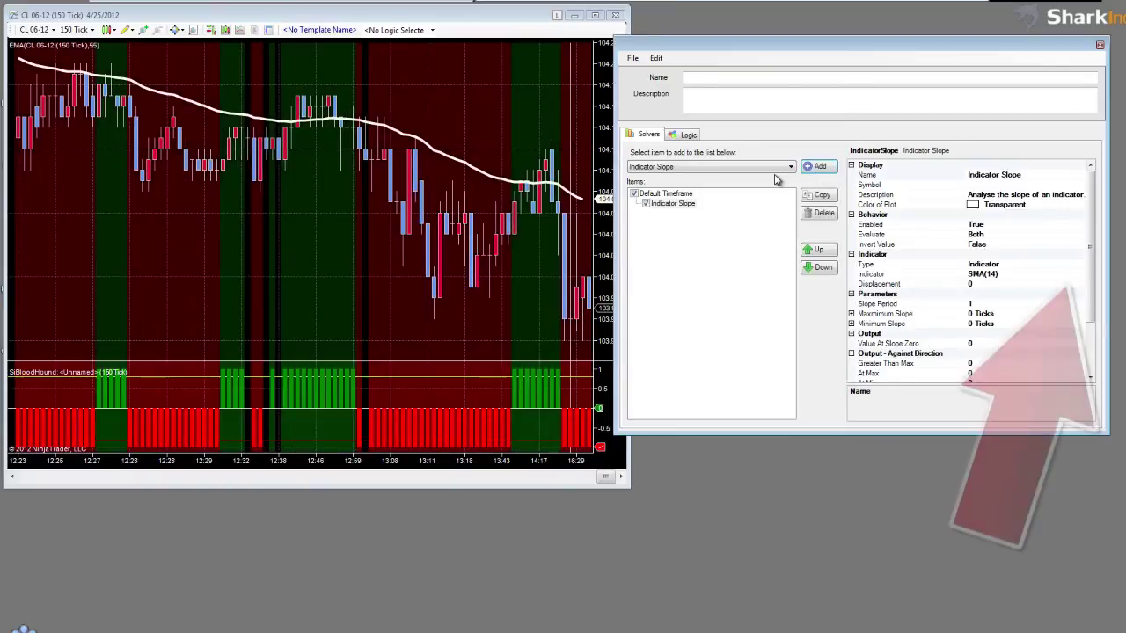
# - Change the Indicator Slope solver's indicator from SMA(14) to EMA with period 55
pyautogui.click(1058, 273)
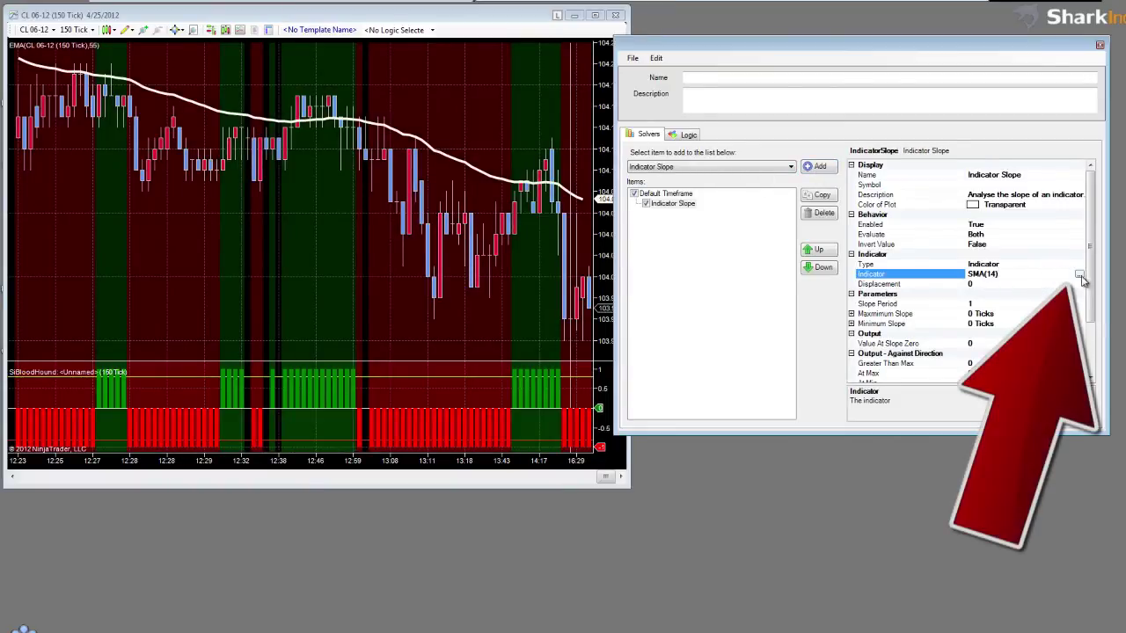
pyautogui.click(1081, 275)
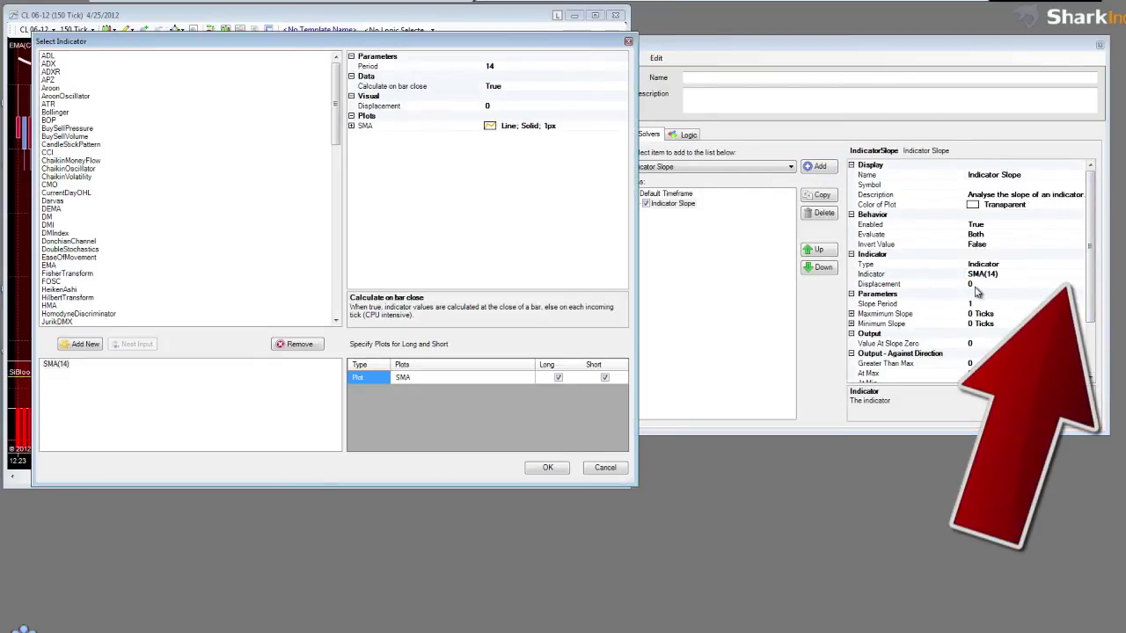
pyautogui.click(70, 257)
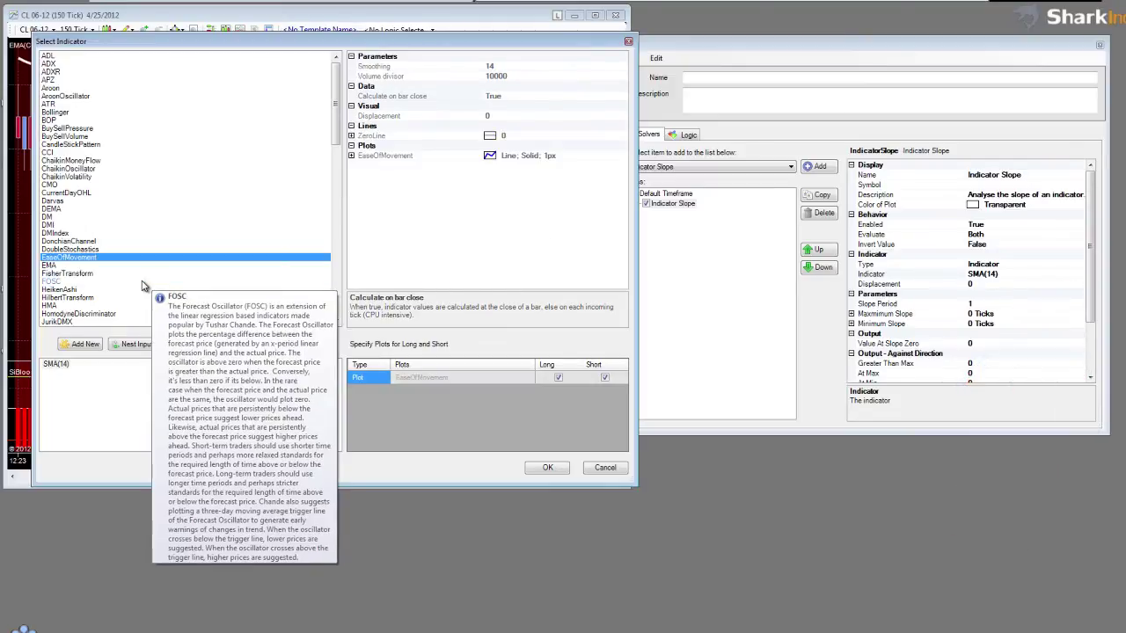
pyautogui.click(50, 265)
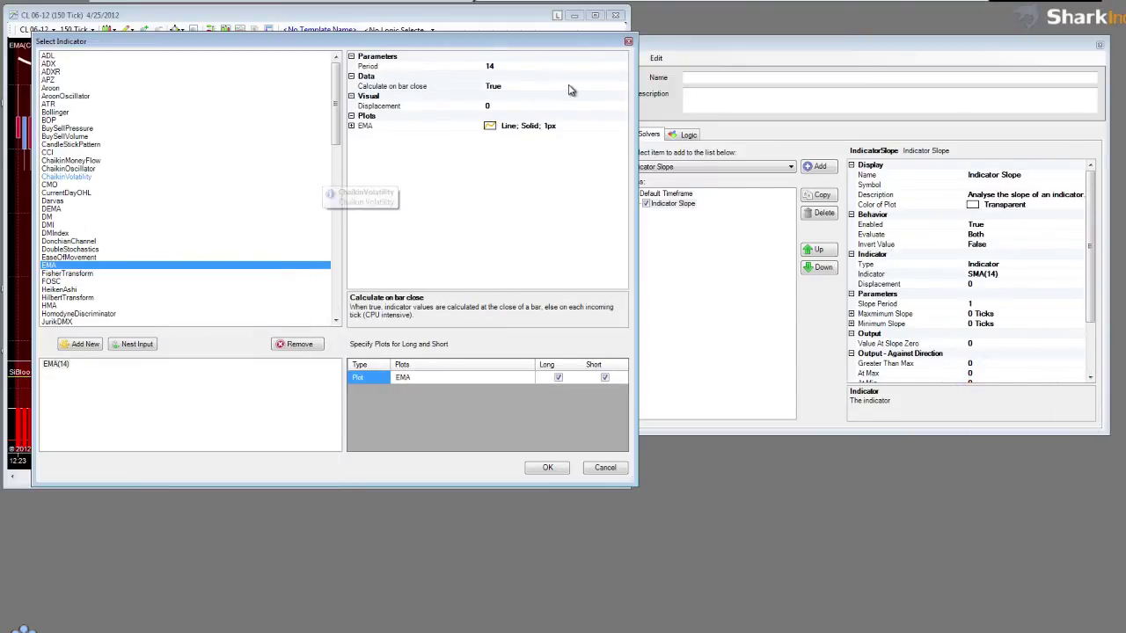
pyautogui.click(526, 67)
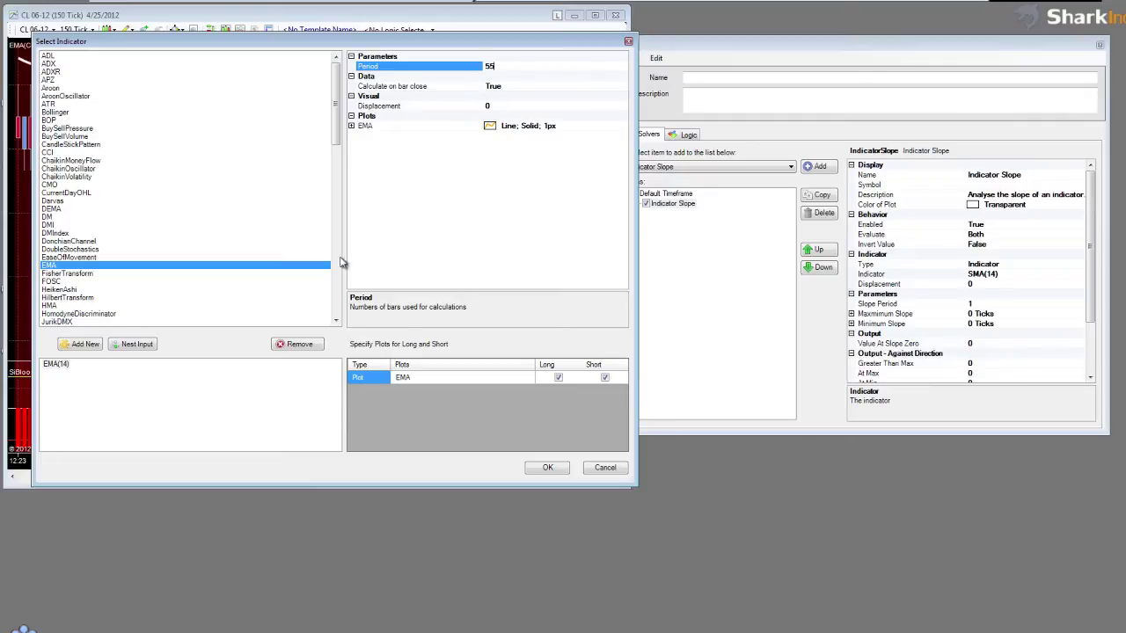
pyautogui.click(542, 472)
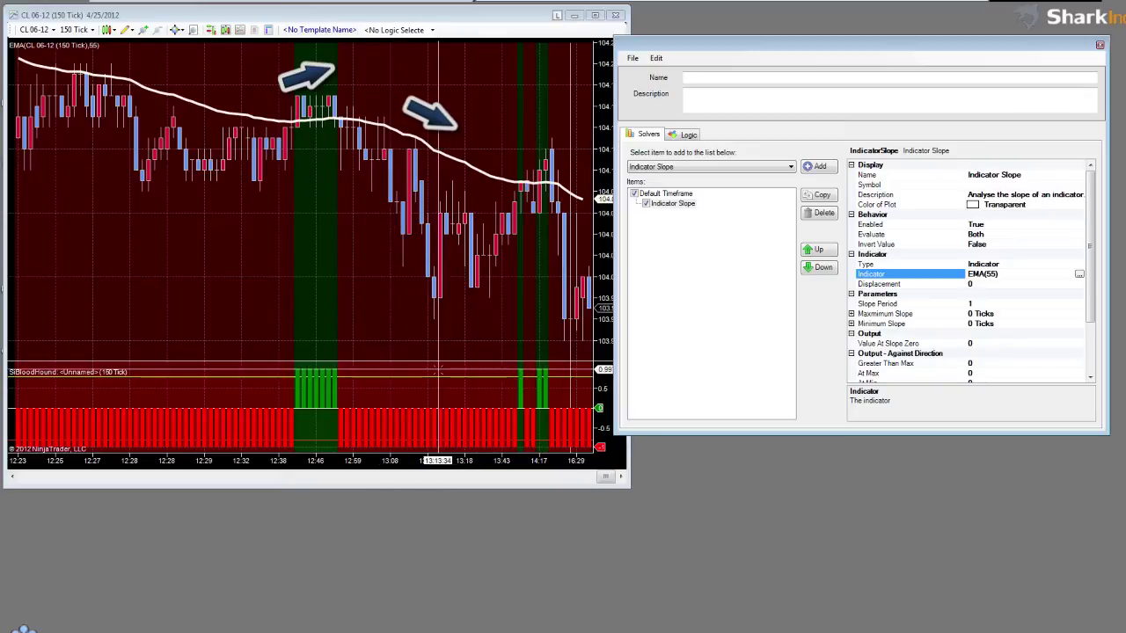
# - Scroll the CL chart back in time to compare the shading with the EMA(55) slope
pyautogui.click(580, 479)
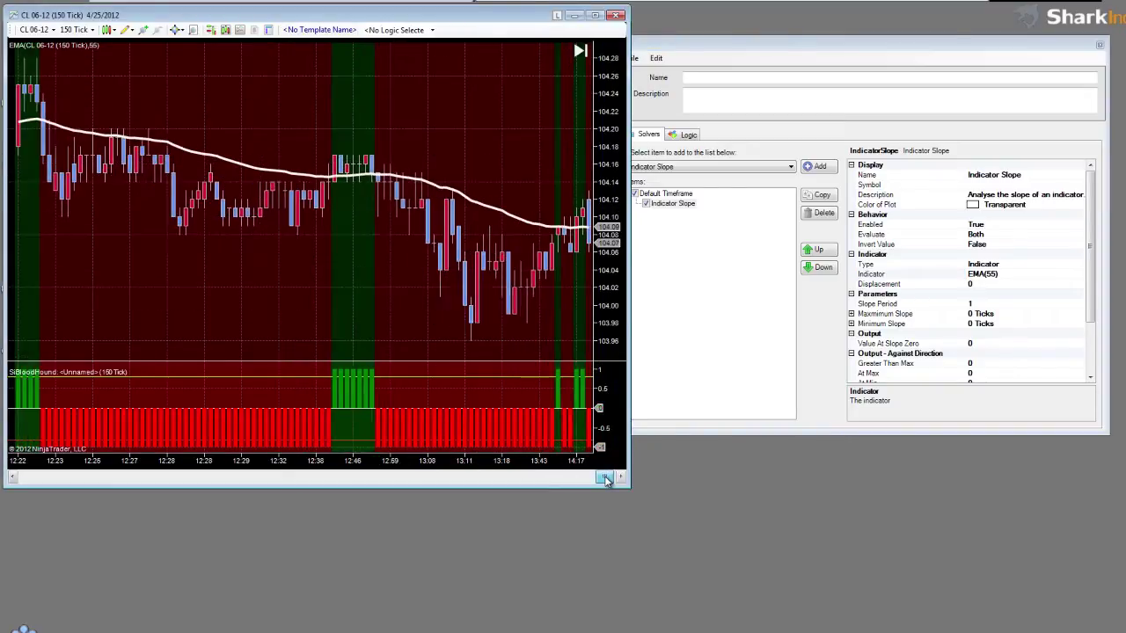
pyautogui.moveTo(603, 482); pyautogui.dragTo(589, 483)
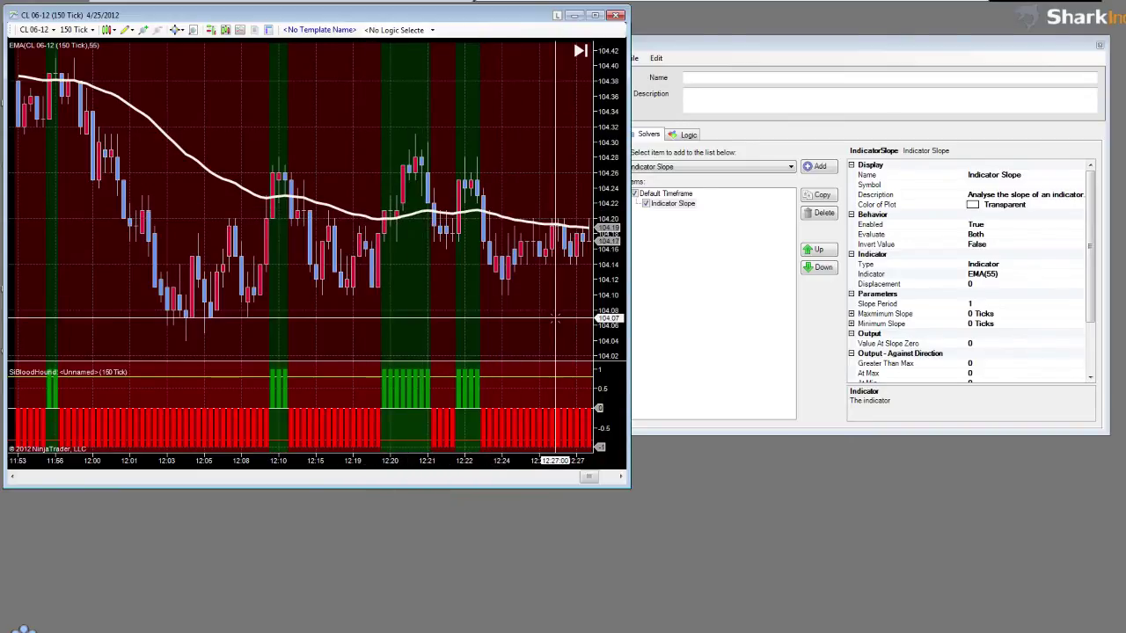
# - Set both Maximum Slope and Minimum Slope of the Indicator Slope solver to 0.08 Ticks
pyautogui.click(975, 324)
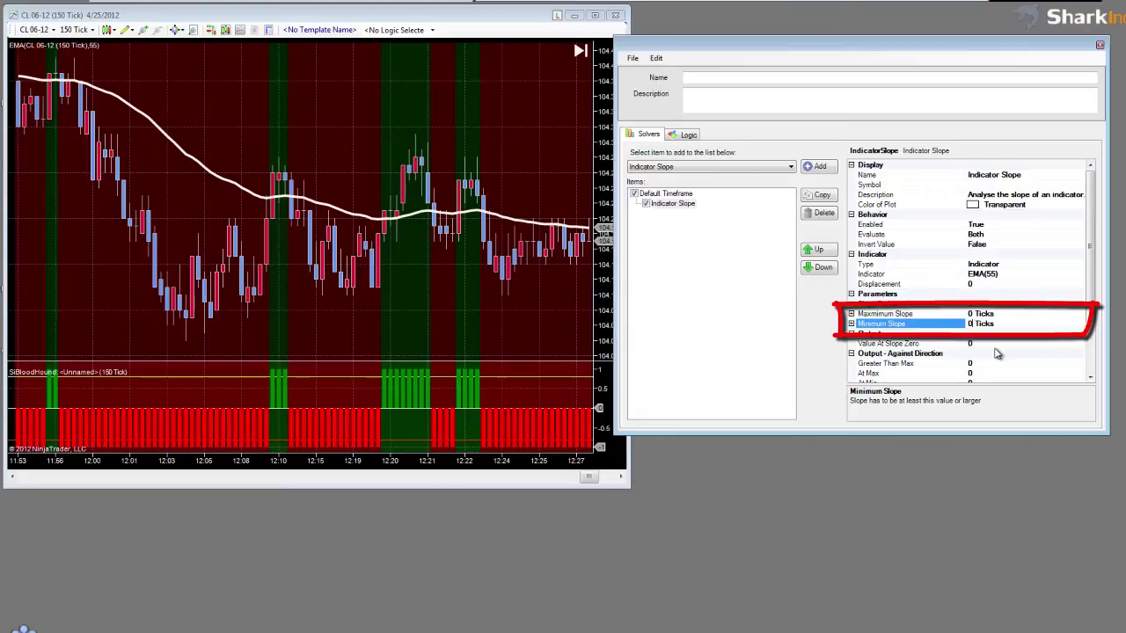
pyautogui.click(978, 314)
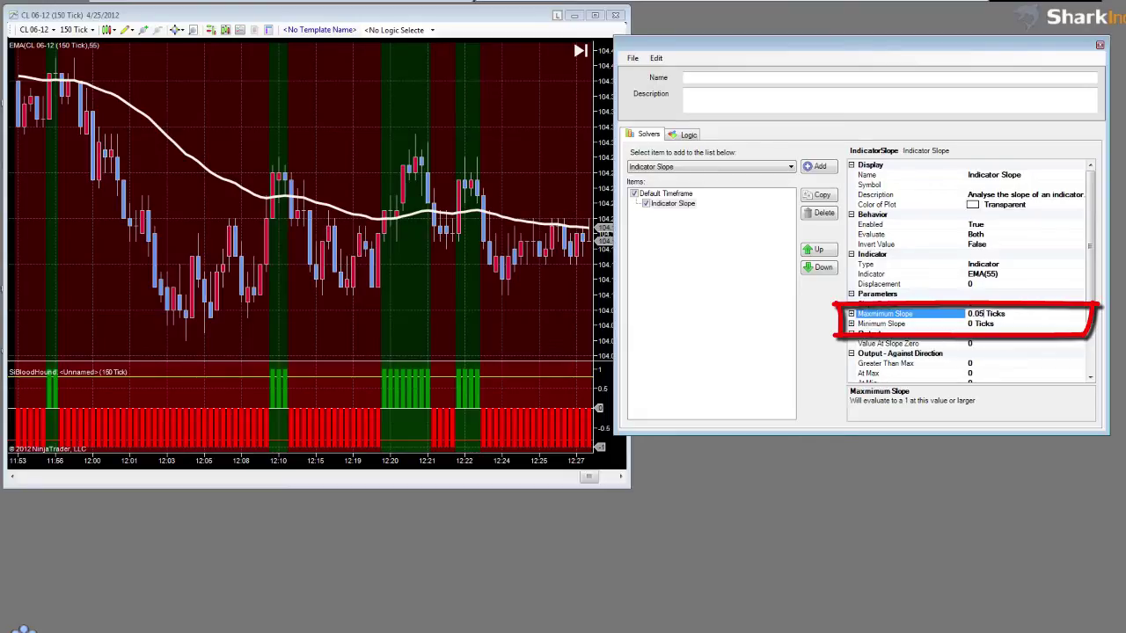
pyautogui.click(974, 324)
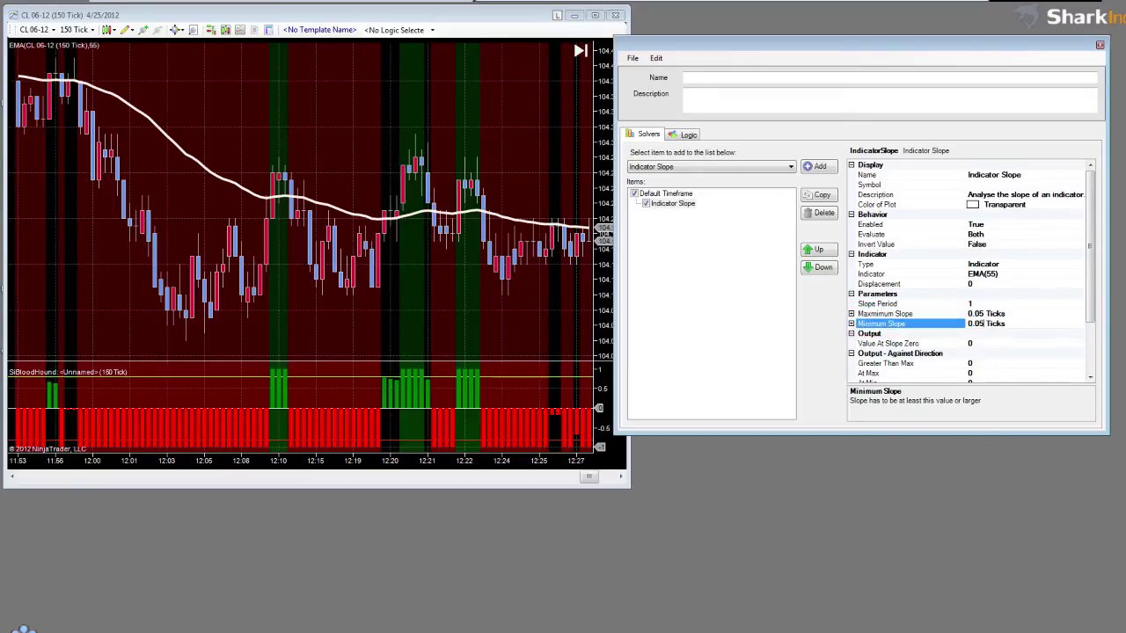
pyautogui.press('Up')
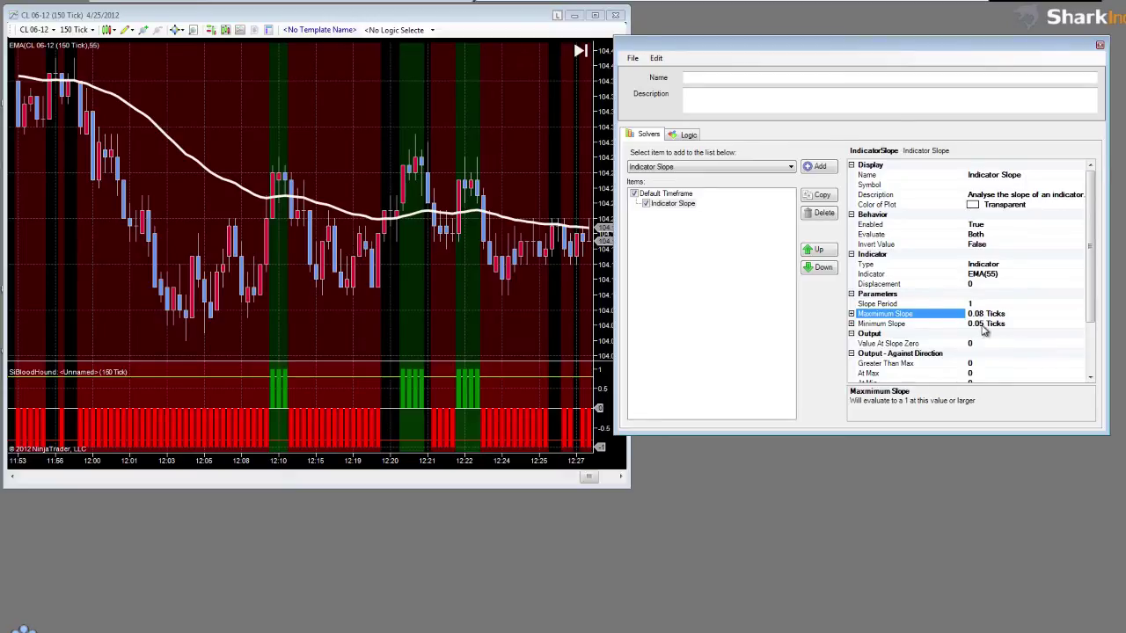
pyautogui.click(998, 324)
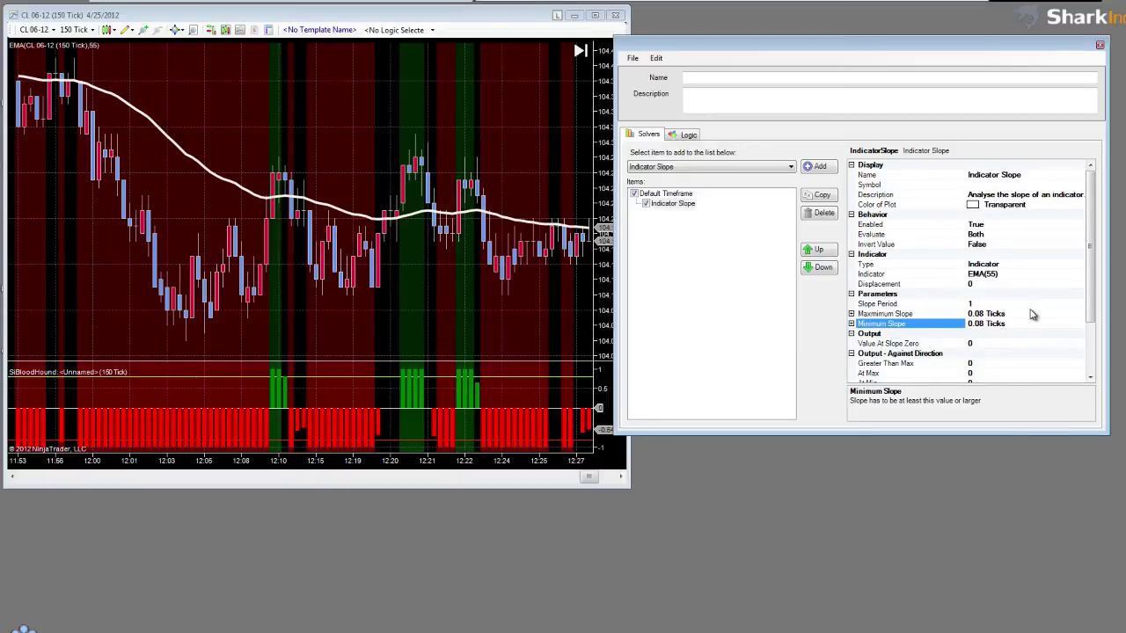
pyautogui.click(1032, 314)
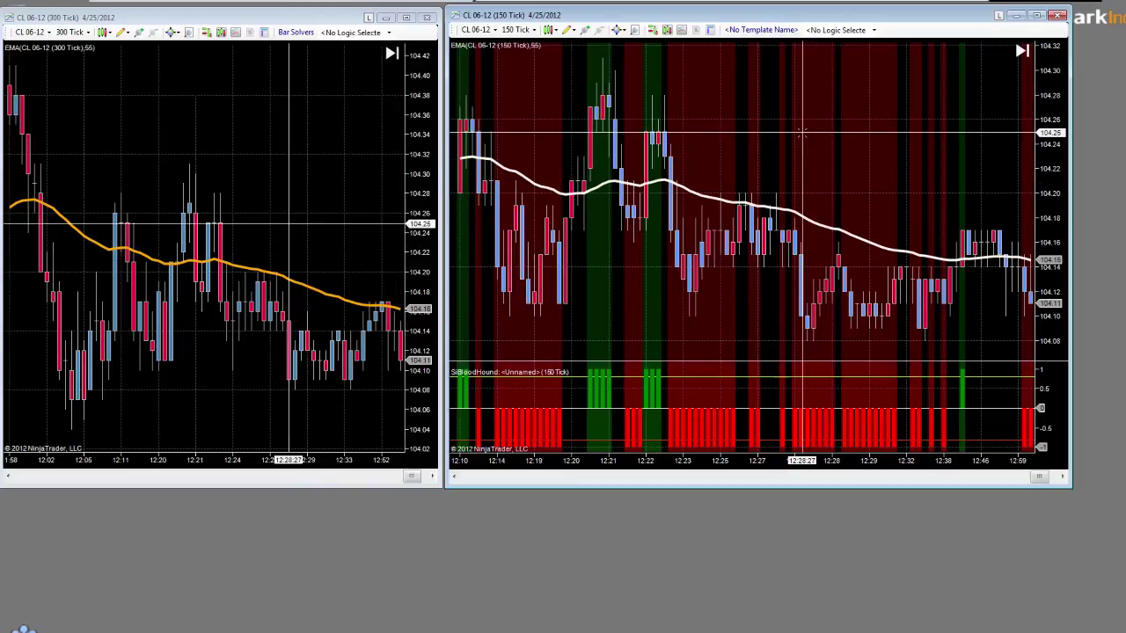
# - Open SiBloodHound's Trend Finder template editor from the indicator settings (Ctrl+I) and move it aside
pyautogui.hotkey('ctrl', 'i')
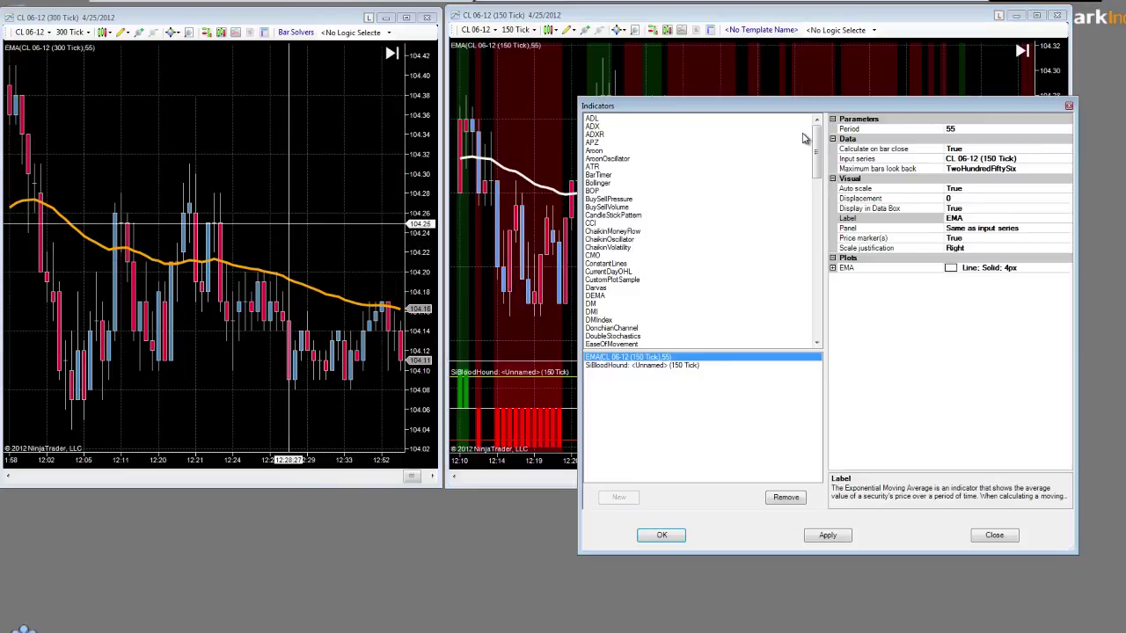
pyautogui.click(695, 365)
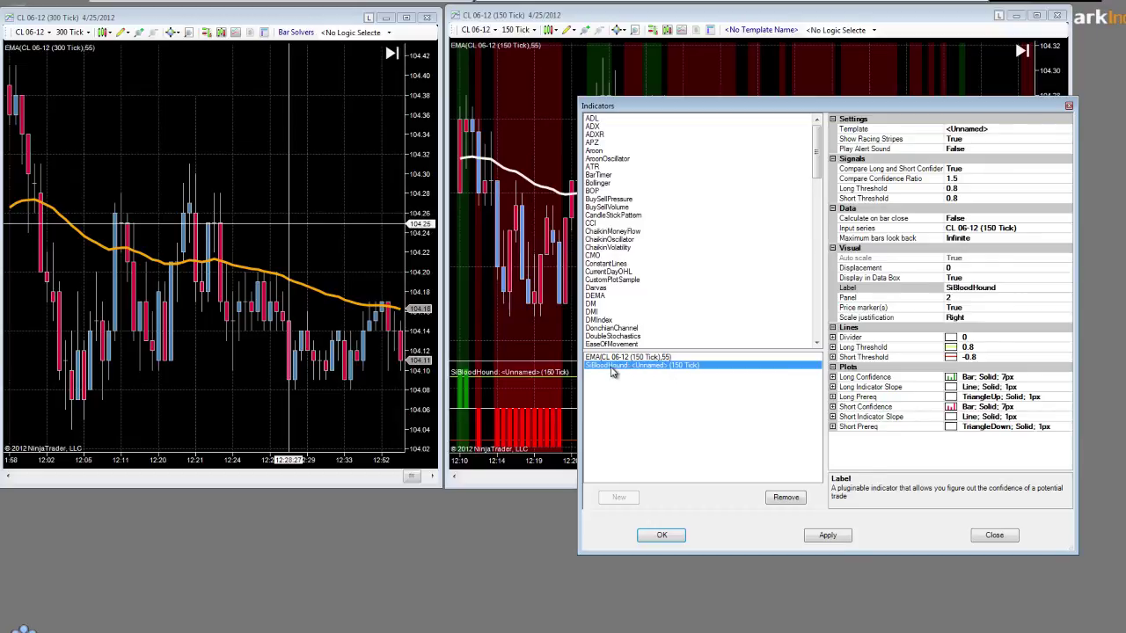
pyautogui.click(1037, 128)
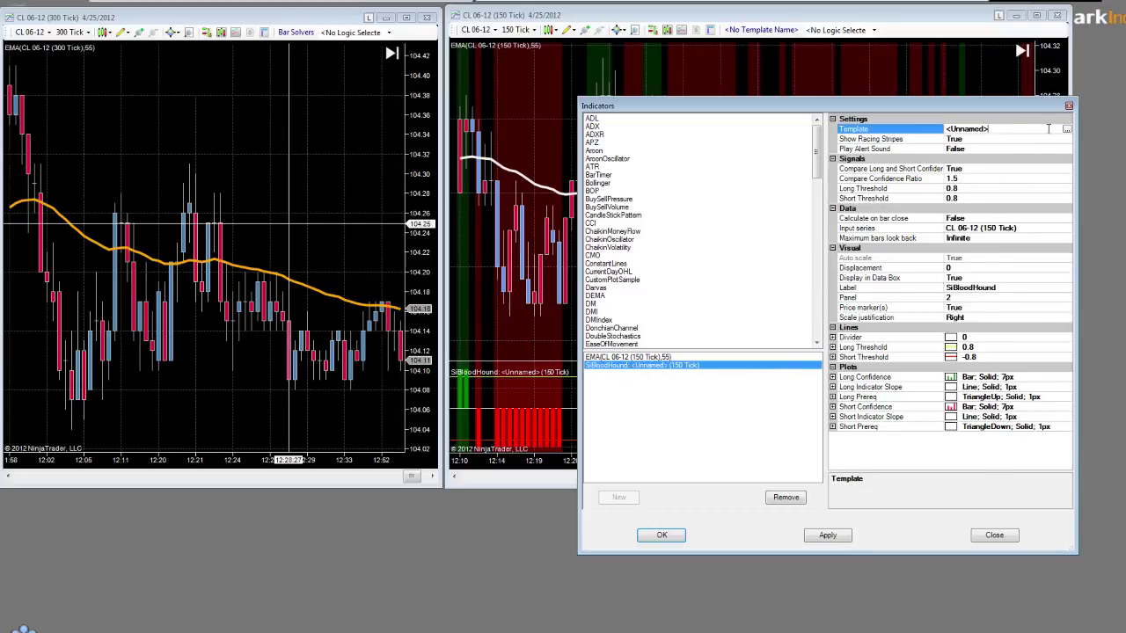
pyautogui.click(1067, 130)
pyautogui.moveTo(517, 121); pyautogui.dragTo(879, 122)
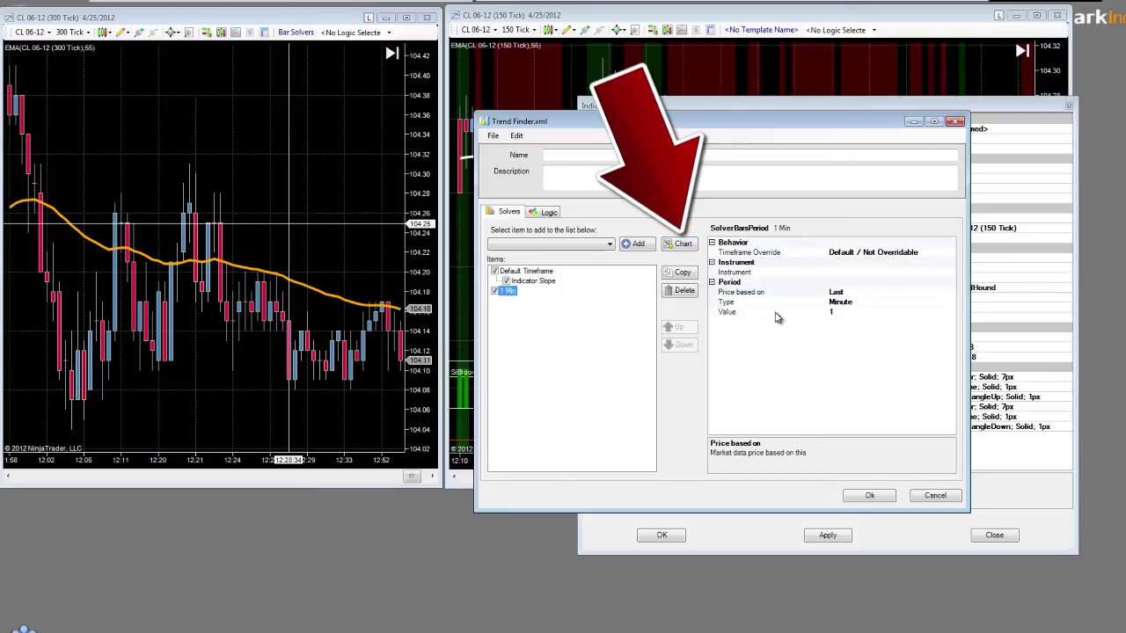
# - Change the new timeframe to 300 Tick
pyautogui.click(844, 312)
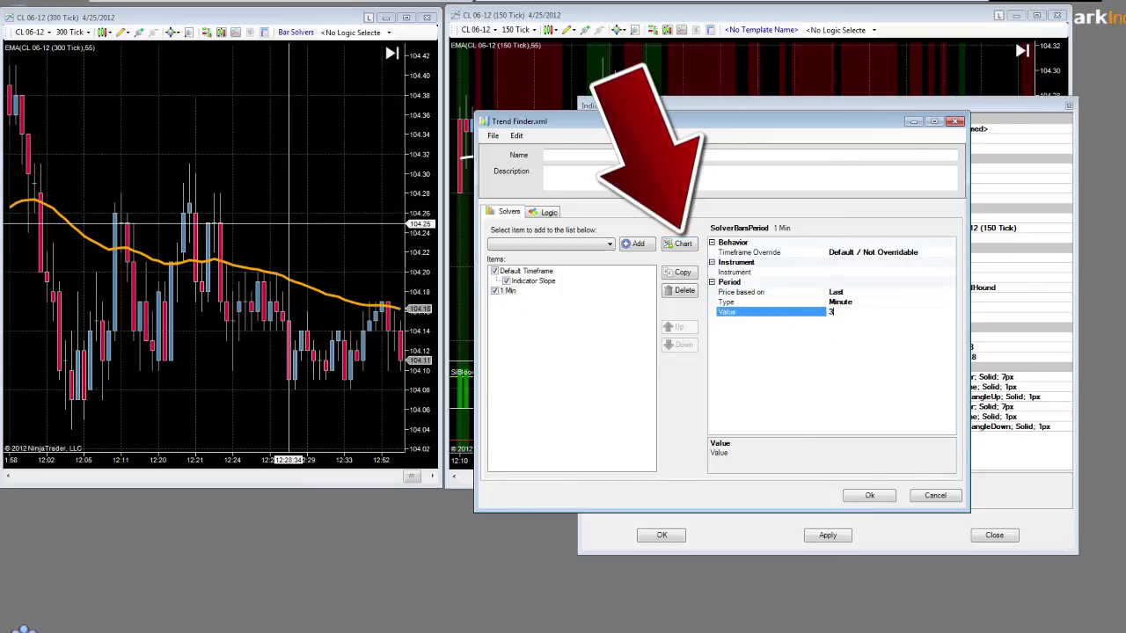
pyautogui.click(916, 304)
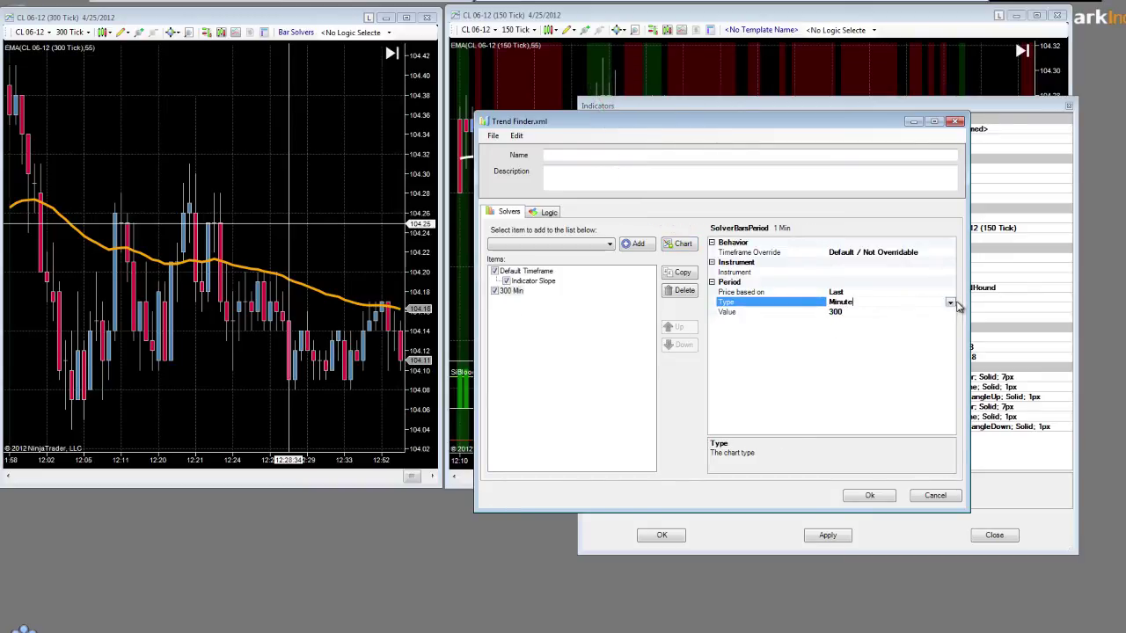
pyautogui.click(951, 302)
pyautogui.click(855, 319)
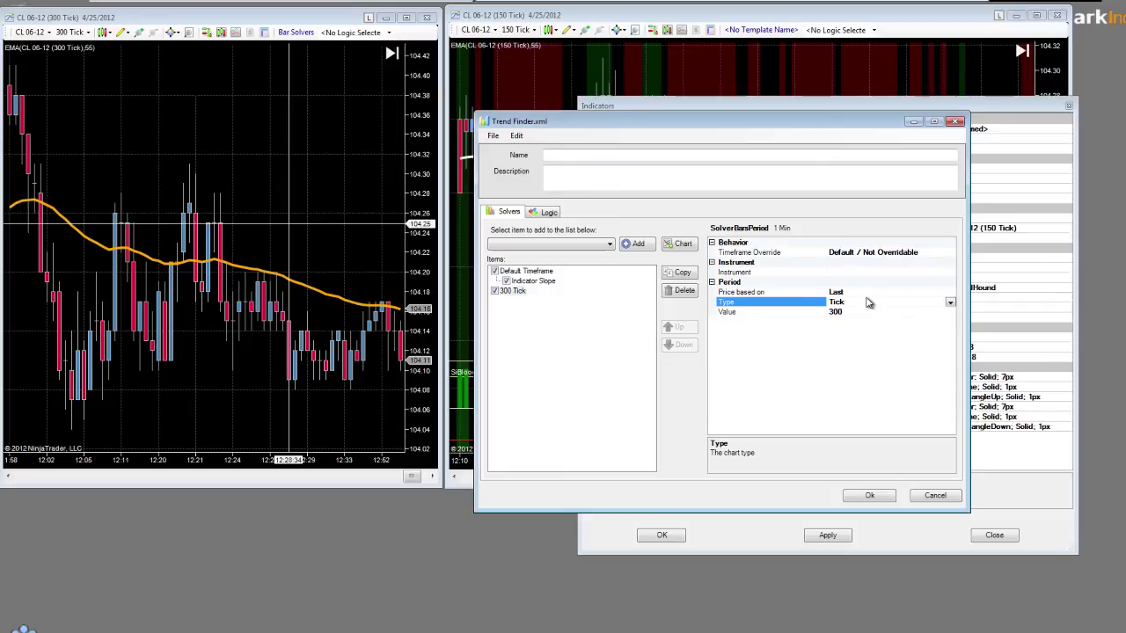
pyautogui.click(847, 294)
# - Nest the Indicator Slope solver under the 300 Tick timeframe and save the Trend Finder template
pyautogui.click(535, 281)
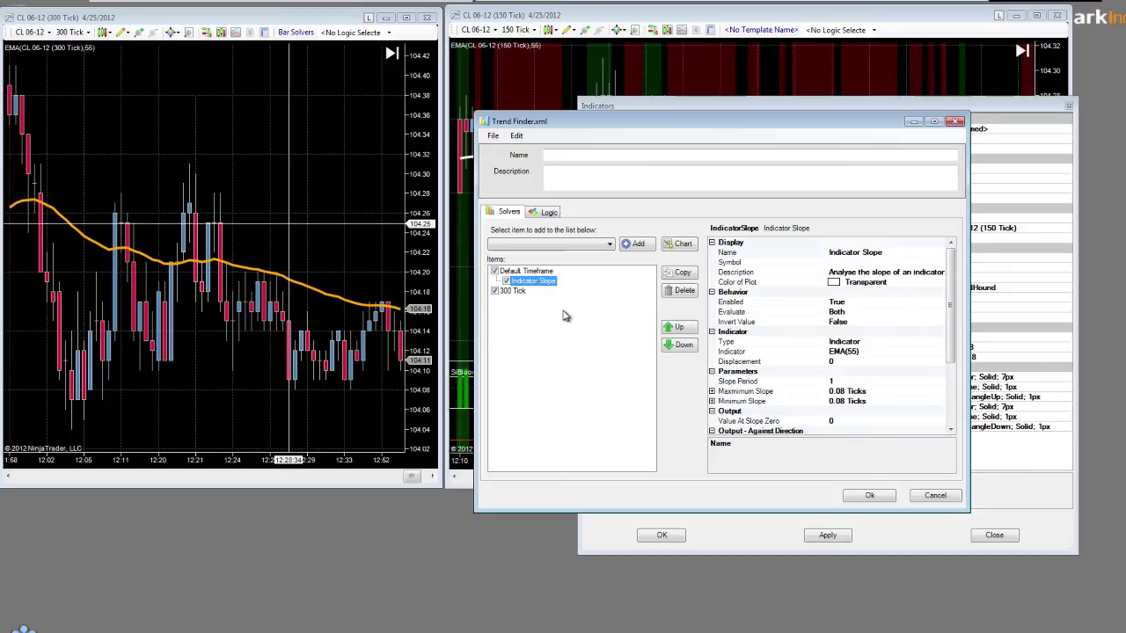
pyautogui.click(678, 350)
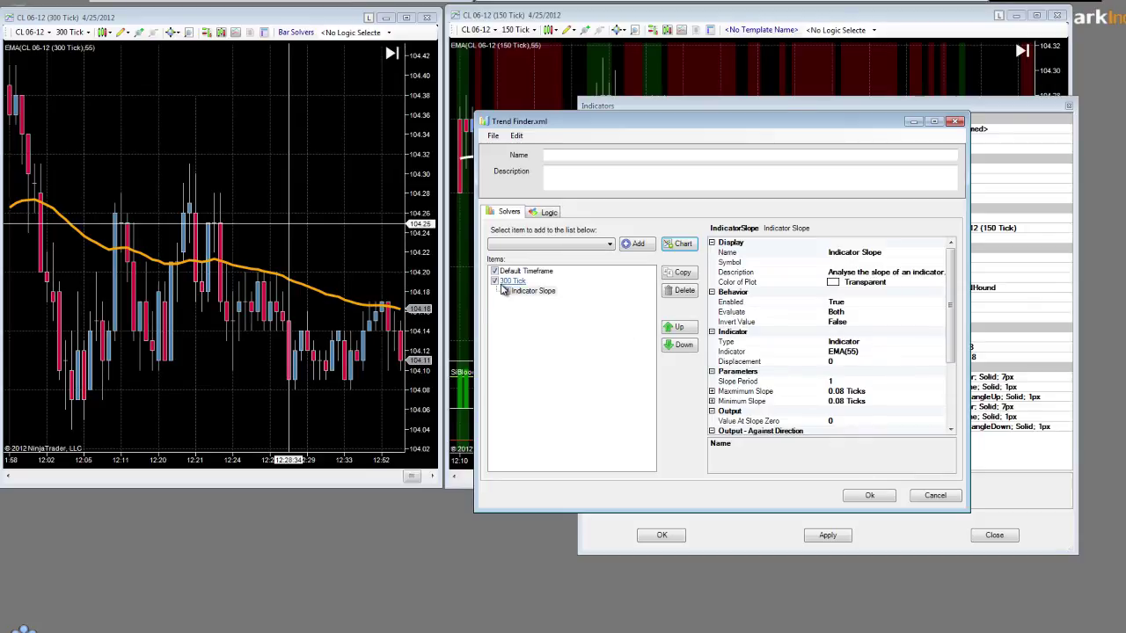
pyautogui.click(870, 497)
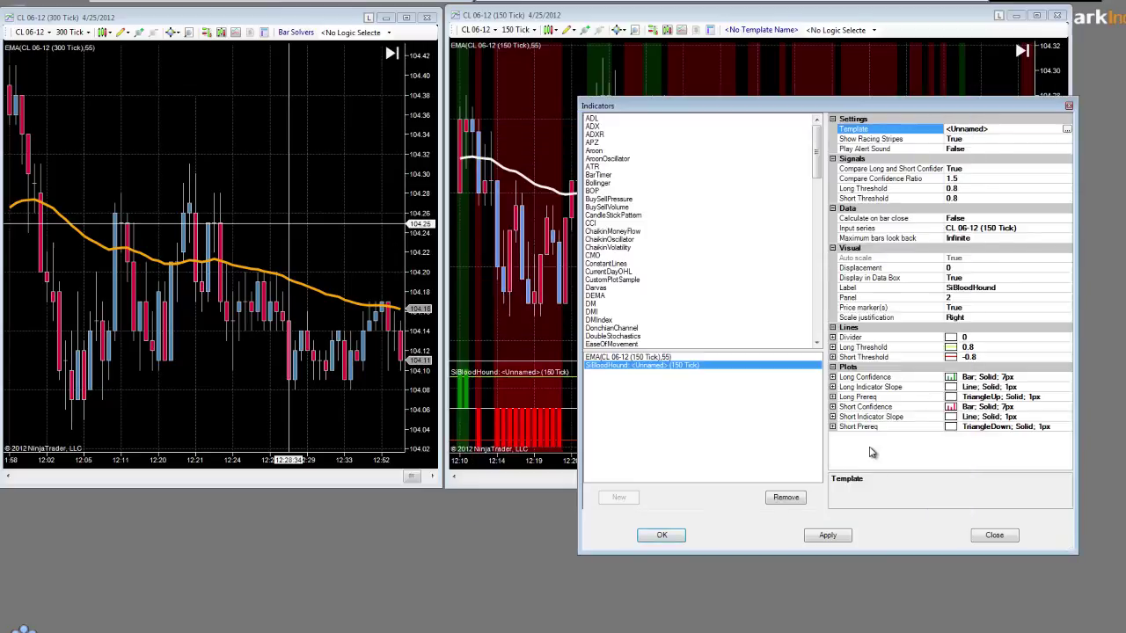
# - Apply the updated SiBloodHound template to the 150 Tick chart
pyautogui.click(663, 535)
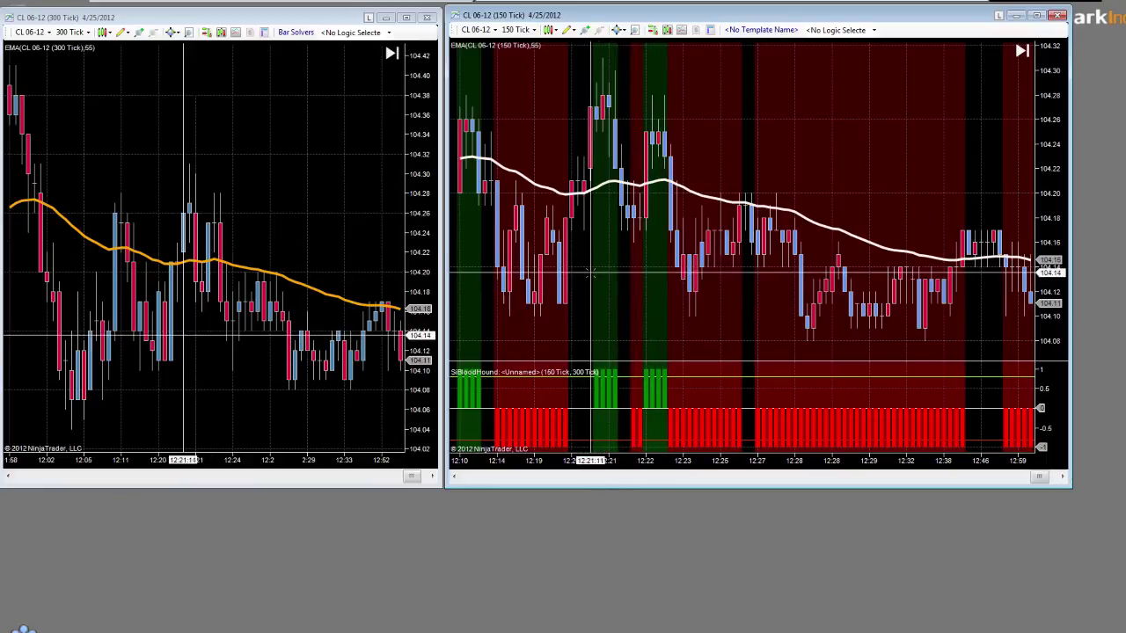
# - Scroll the 150-tick chart back to the 10:32–11:06 bars to review the red/green shading
pyautogui.moveTo(1045, 480); pyautogui.dragTo(1021, 489)
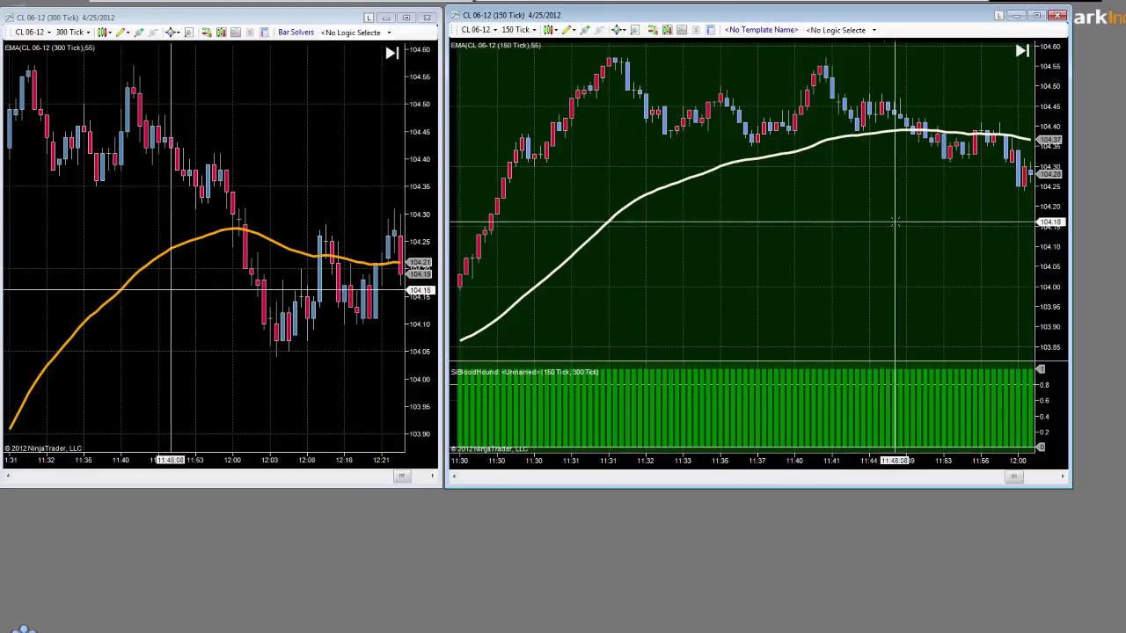
pyautogui.moveTo(1014, 476); pyautogui.dragTo(988, 483)
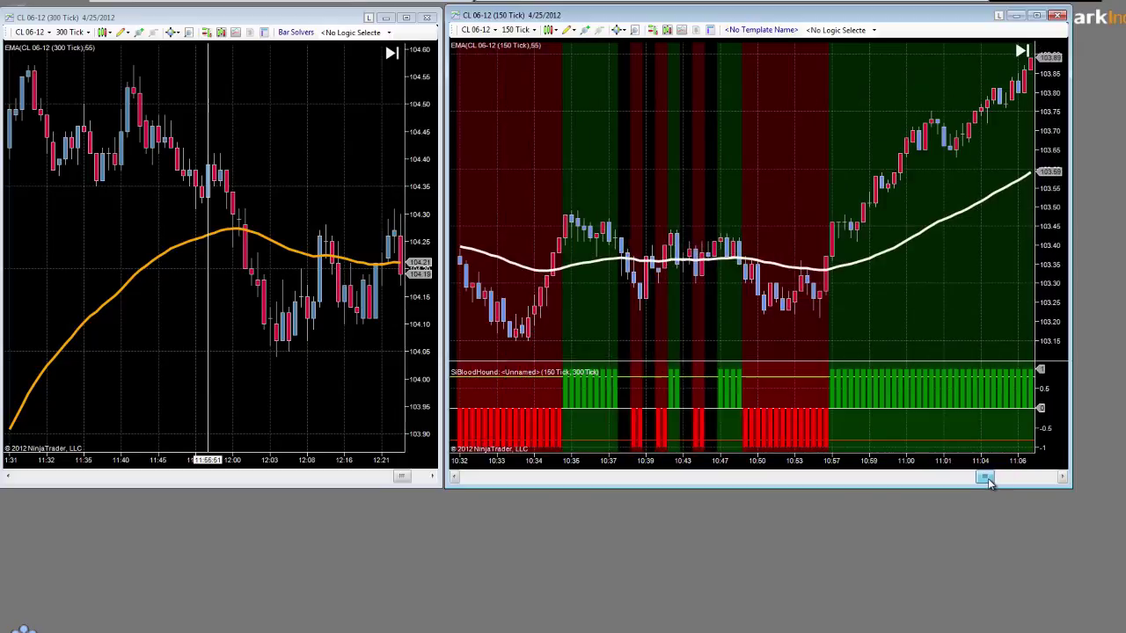